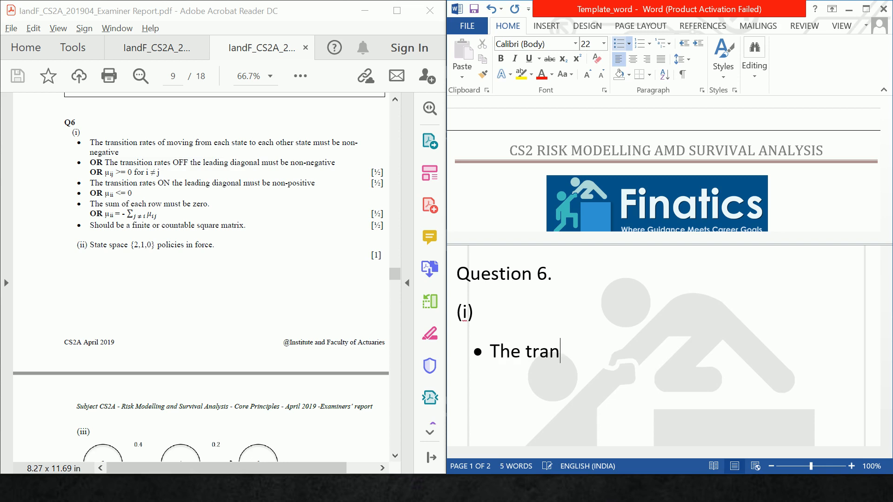
Step: Complete the first bullet under (i) as "The transition rates of moving from each state to each other state must be negative"
type("ates ")
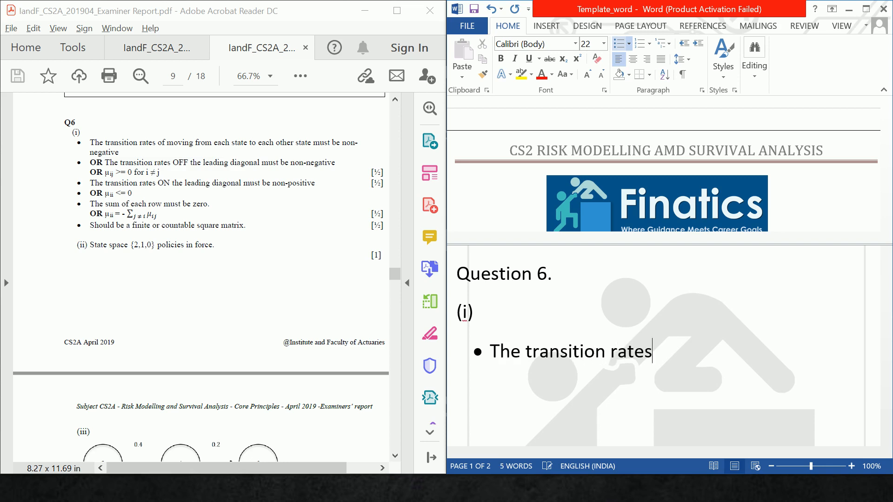
type("of moving from each s")
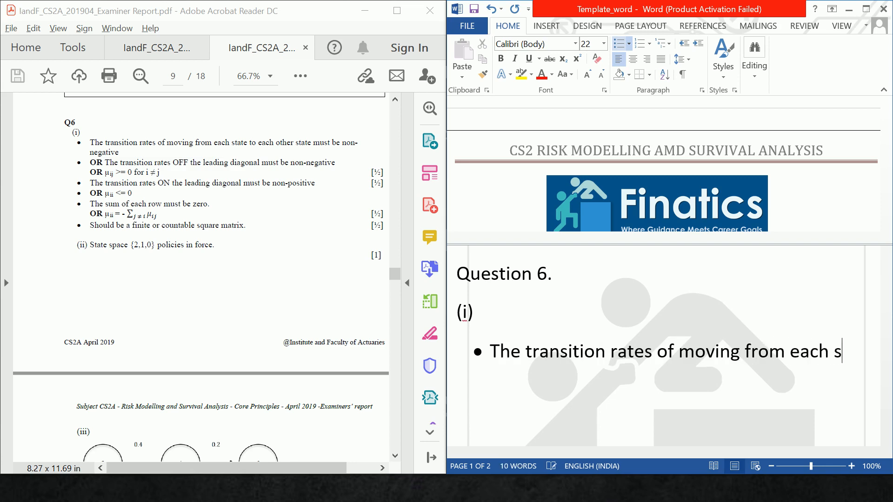
type("tate to e")
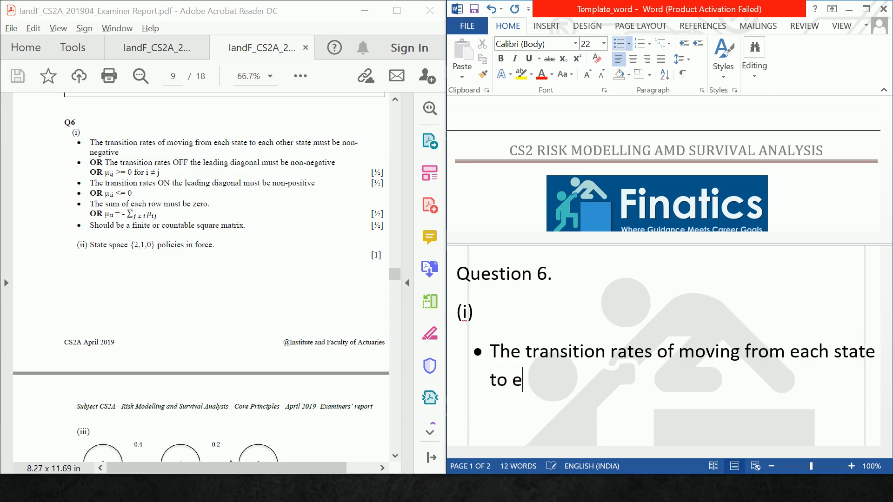
type("ach other ")
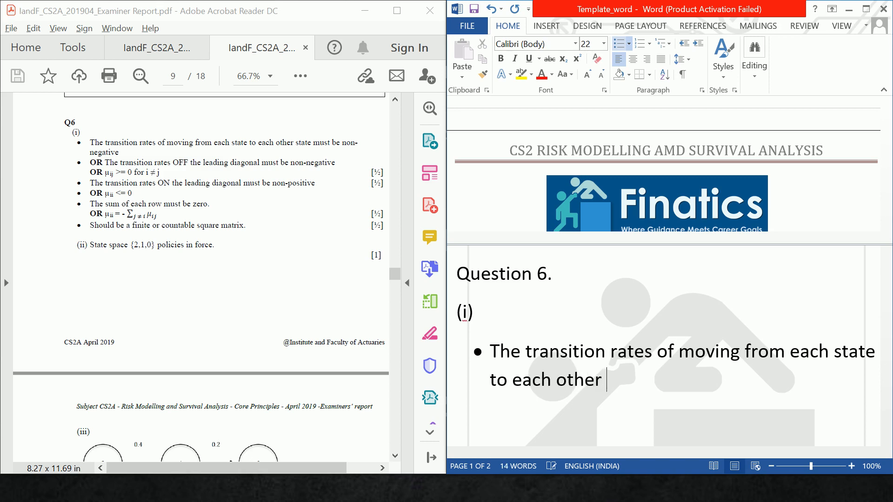
type("state must be n")
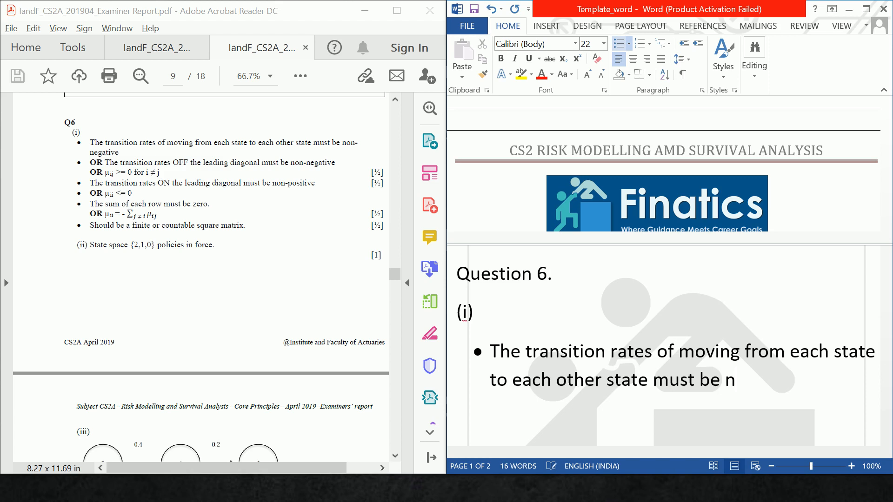
type("egative")
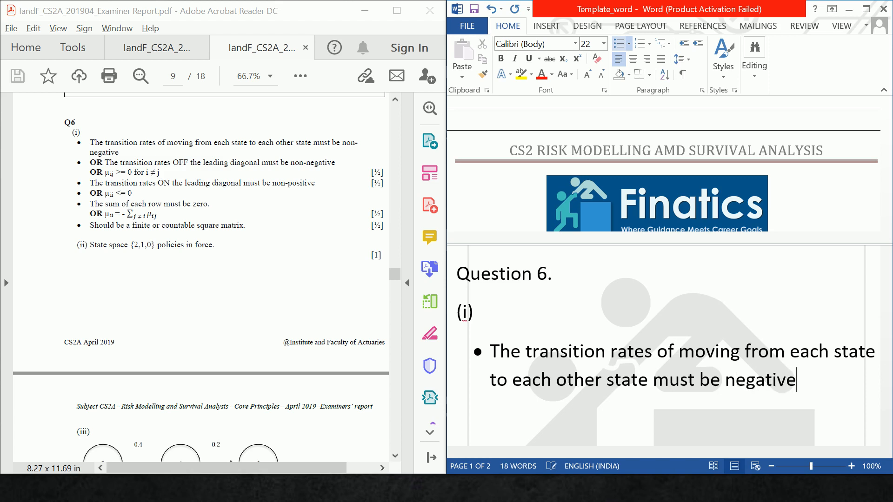
Step: Add a second bullet reading "mu_ij >= 0 for i not equal to j"
key("Return")
type("mu")
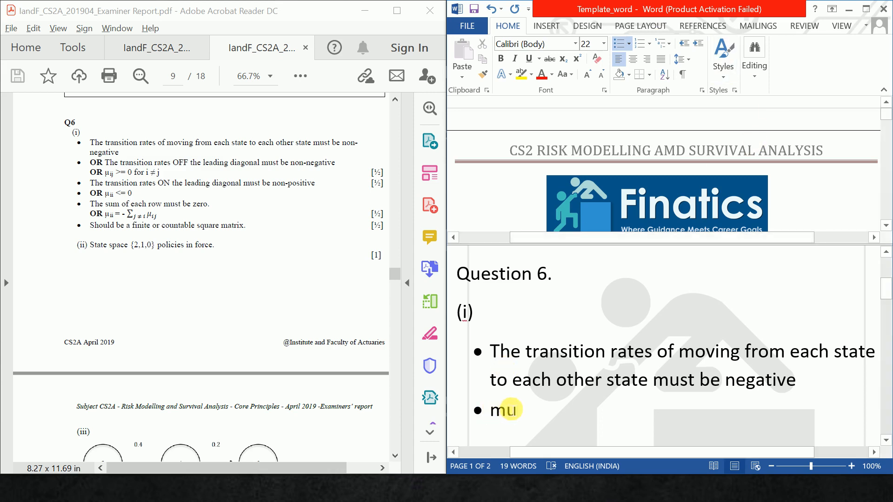
type("_")
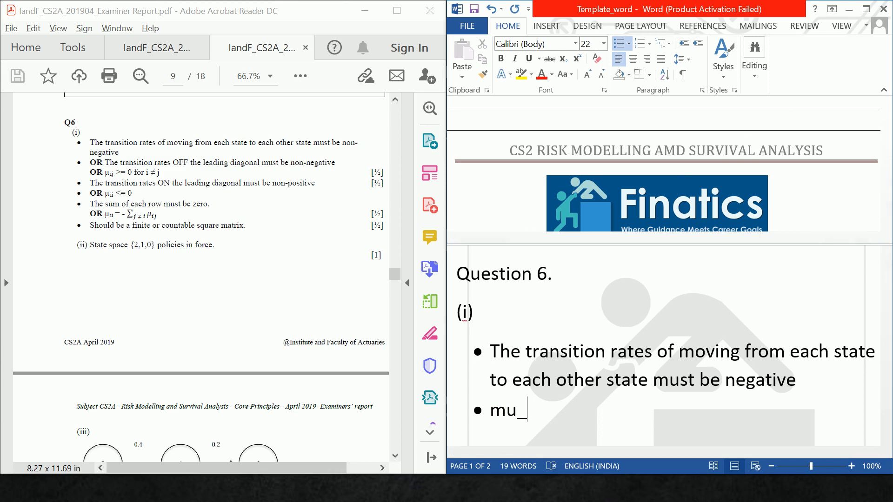
type("(i)")
key("BackSpace")
type("j)")
key("BackSpace")
key("BackSpace")
key("BackSpace")
key("BackSpace")
type("ij >= 0  for ")
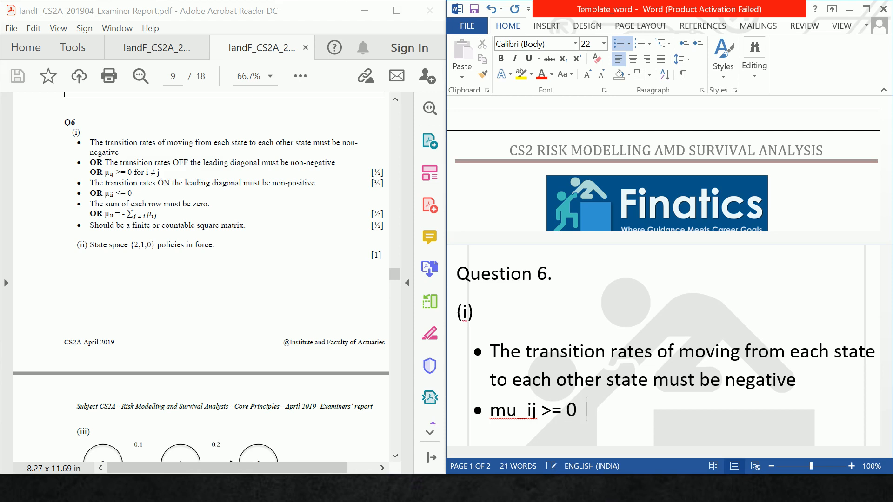
type("i")
key("BackSpace")
key("BackSpace")
type("i")
type("m")
key("BackSpace")
type("not equa")
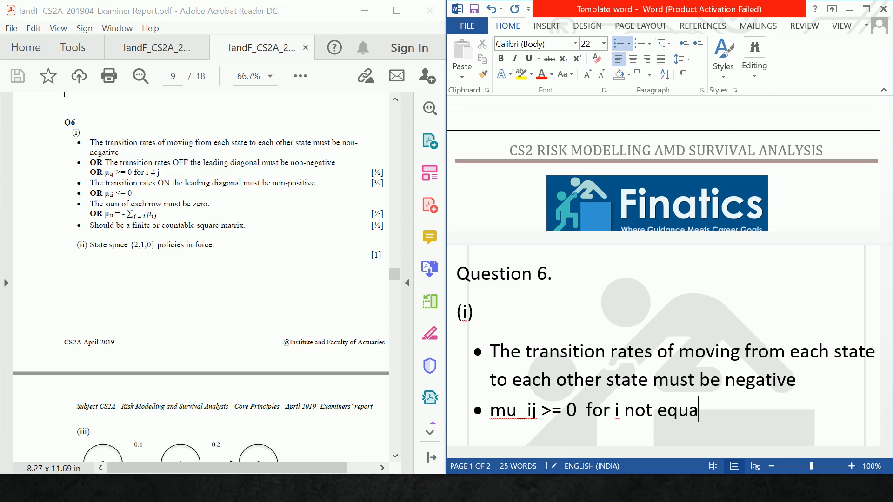
type("l to j")
Step: Add a third bullet reading "mu_ii < = 0"
key("Return")
type("mu_ii ")
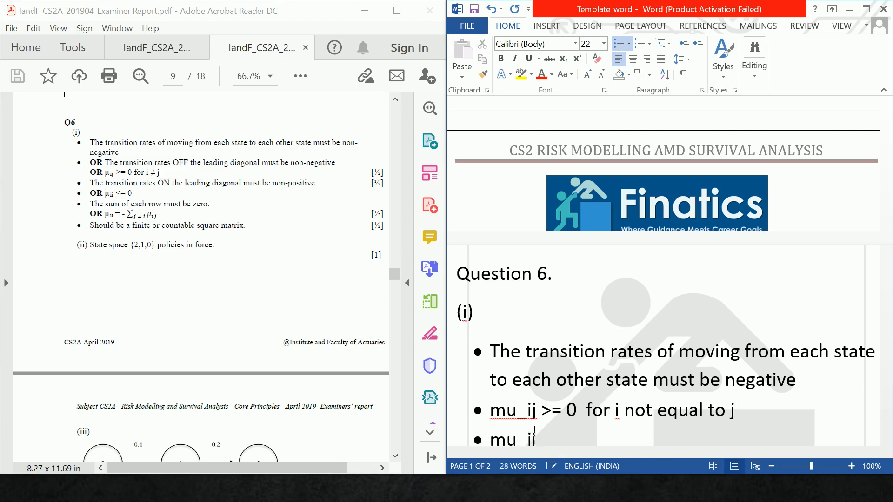
type("< = 0")
Step: Add a fourth bullet reading "mu_ii = -sum(not equal to i) (mu_ij)"
key("Return")
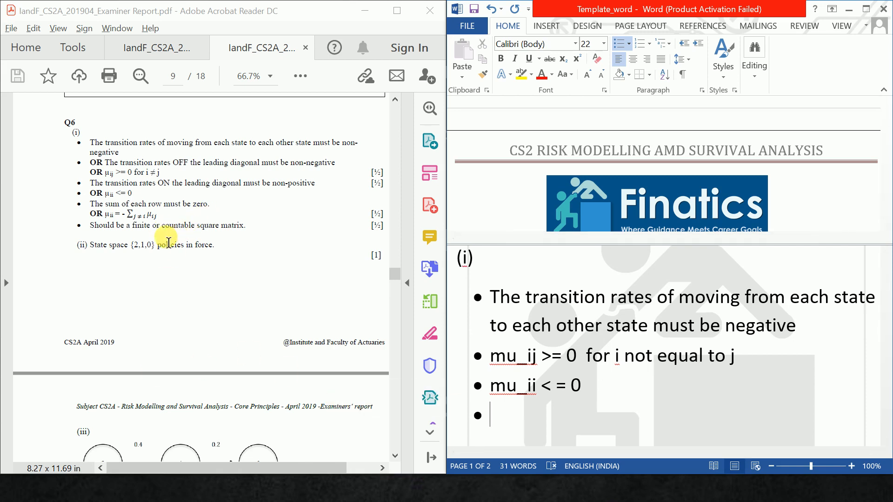
type("mu_ii = -")
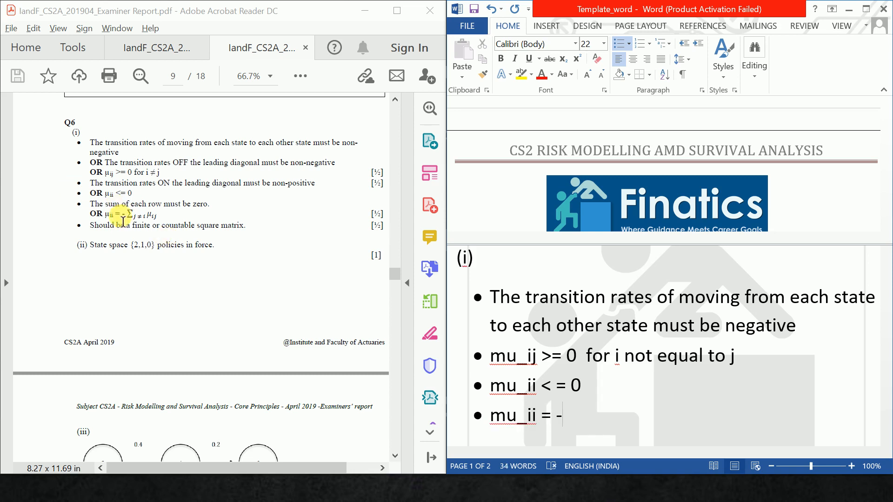
type("sum")
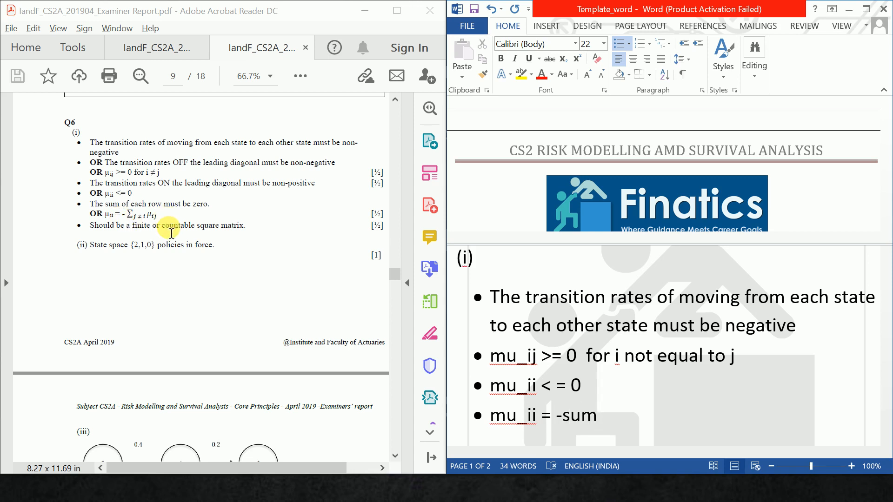
type("(j")
type("o")
key("BackSpace")
key("BackSpace")
type("not equal to")
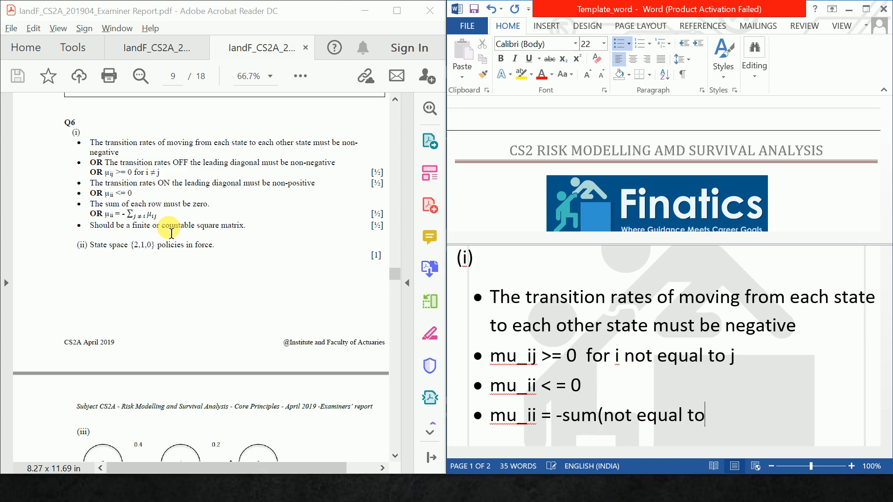
type(" i) (mu_ij)")
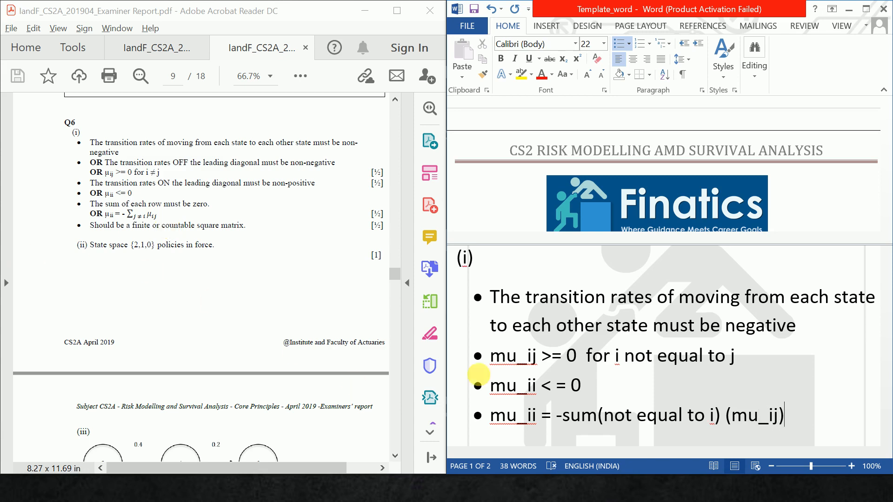
Step: Insert "j" before "not equal to i" in the sum condition of the fourth bullet
left_click(656, 425)
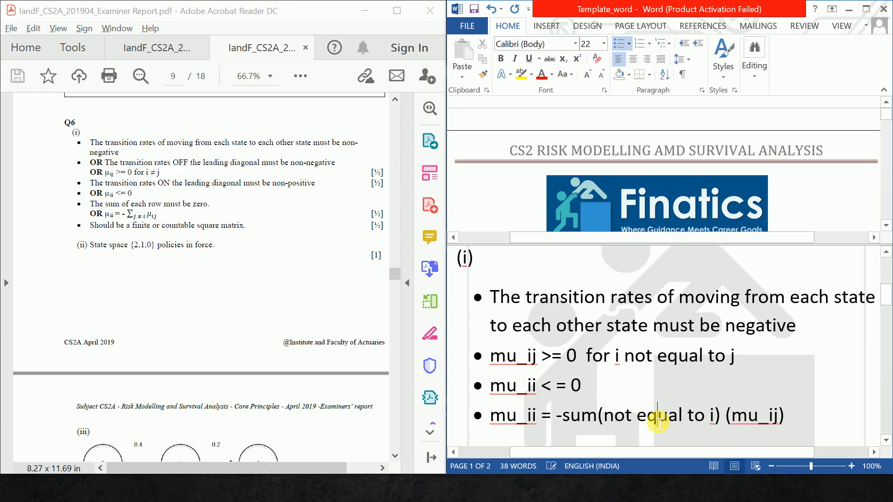
key("Left")
key("Left")
key("Left")
key("Left")
key("Left")
key("Left")
type("j")
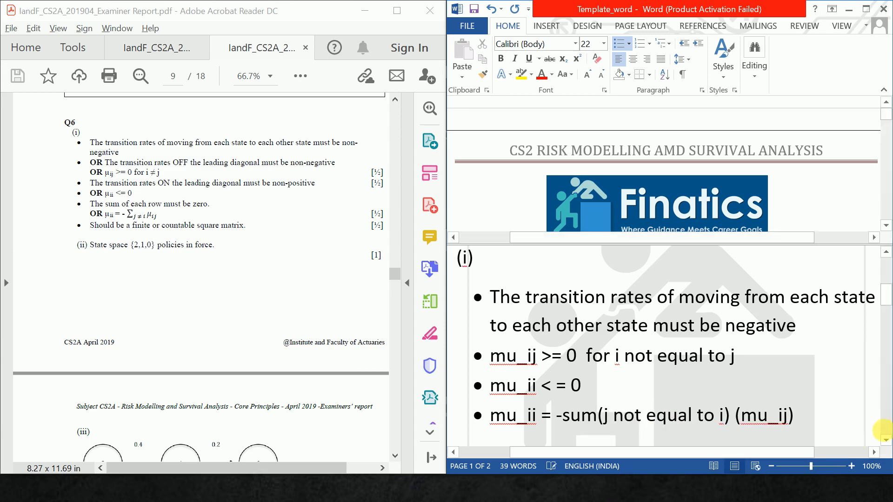
Step: Add a fifth bullet reading "Should be a finite and countable square matrix."
left_click(829, 430)
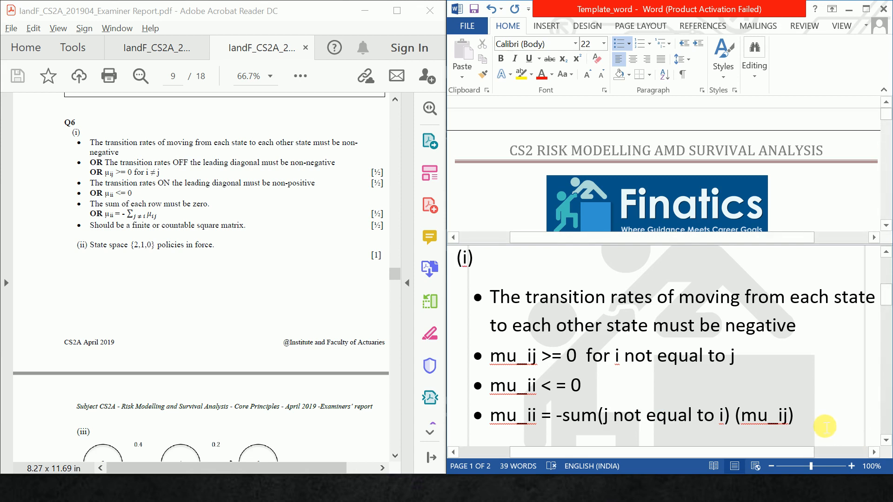
key("Return")
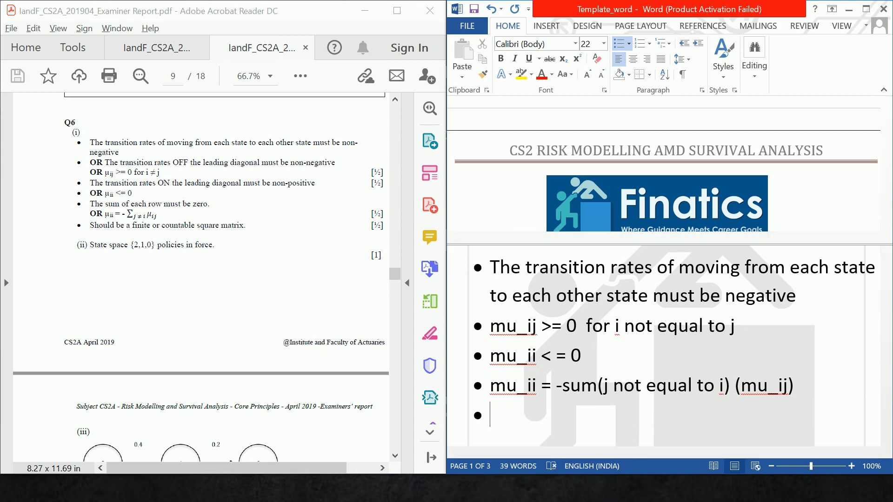
type("Should be a")
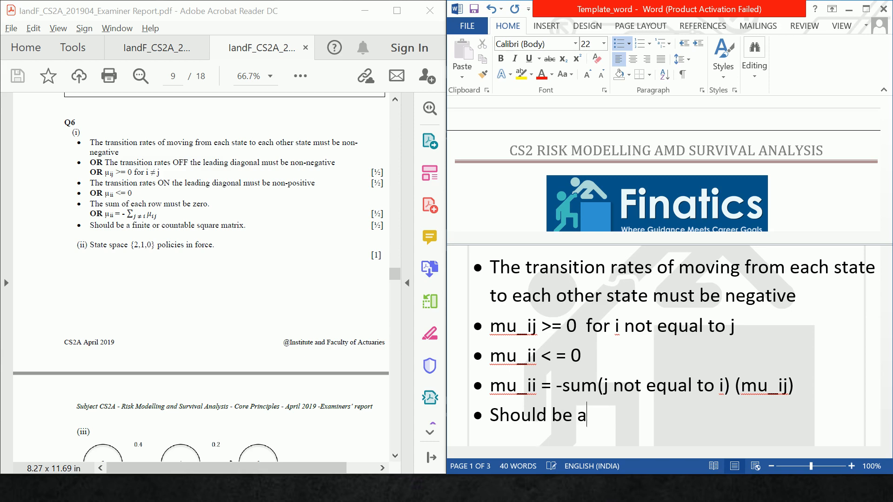
type(" finite and cu")
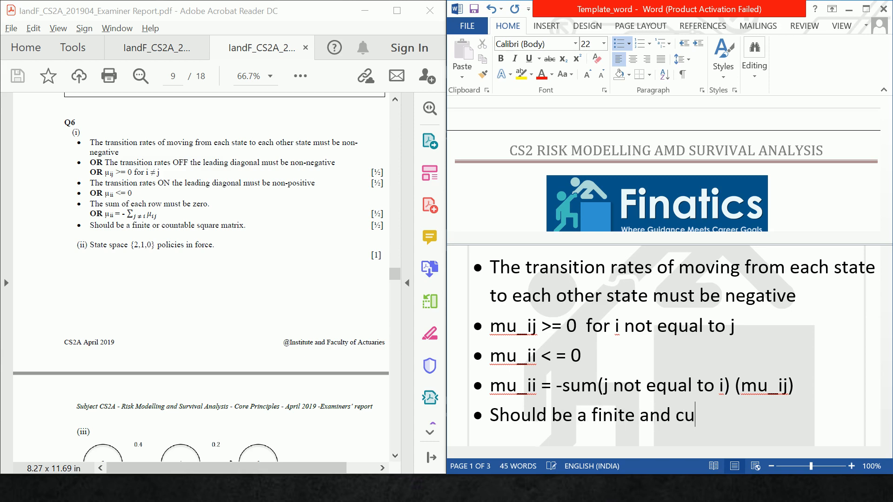
key("BackSpace")
type("ountable ")
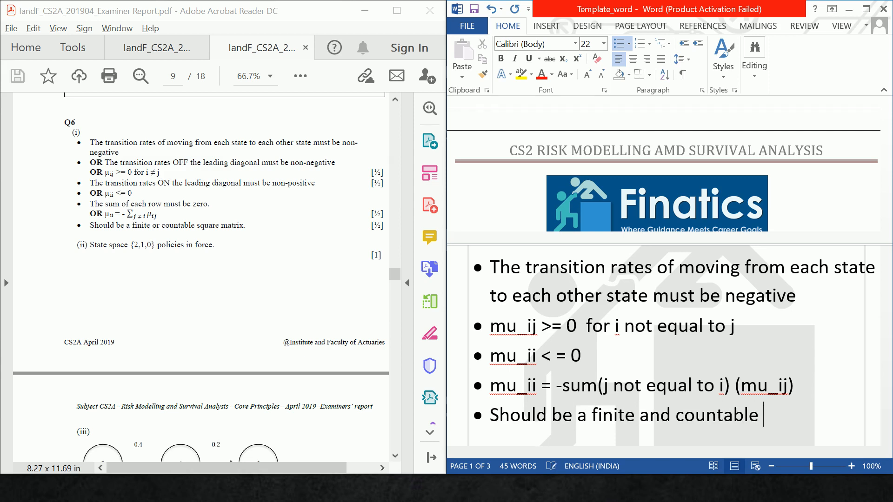
type("square matr")
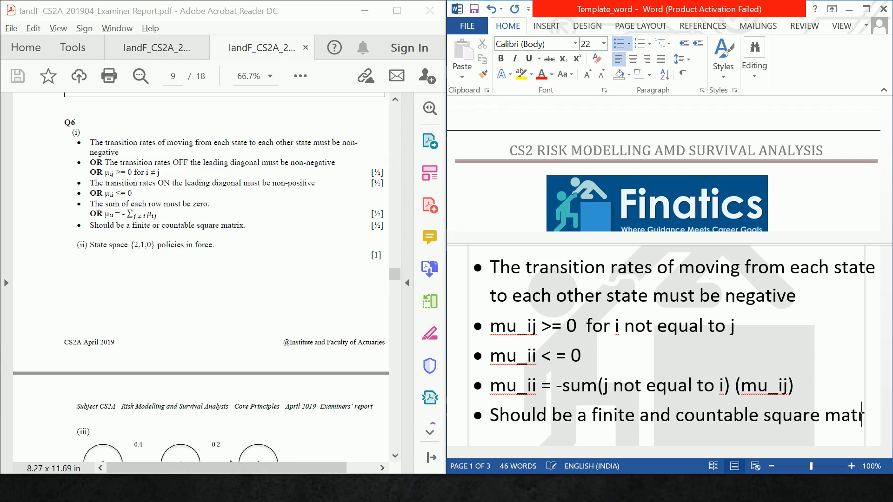
type("ix.")
Step: End the bulleted list and start part "(ii)" on a new line below a blank one
key("Return")
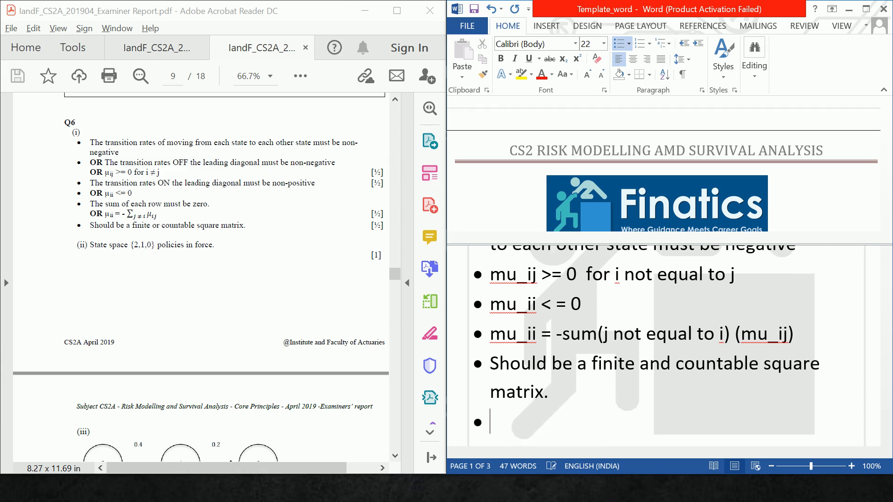
key("BackSpace")
key("BackSpace")
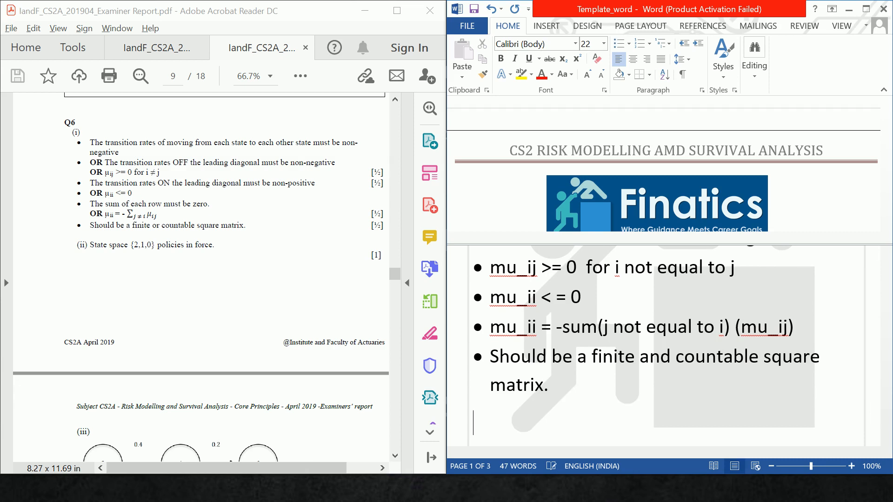
key("Return")
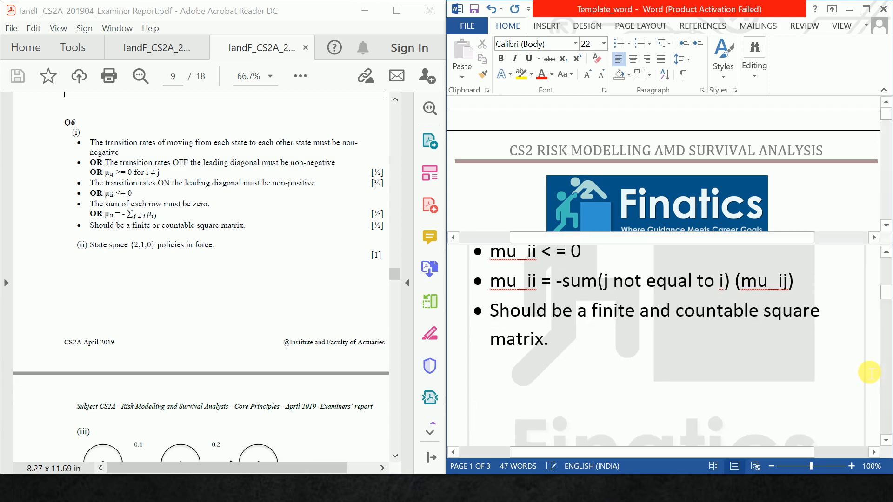
type("(ii)")
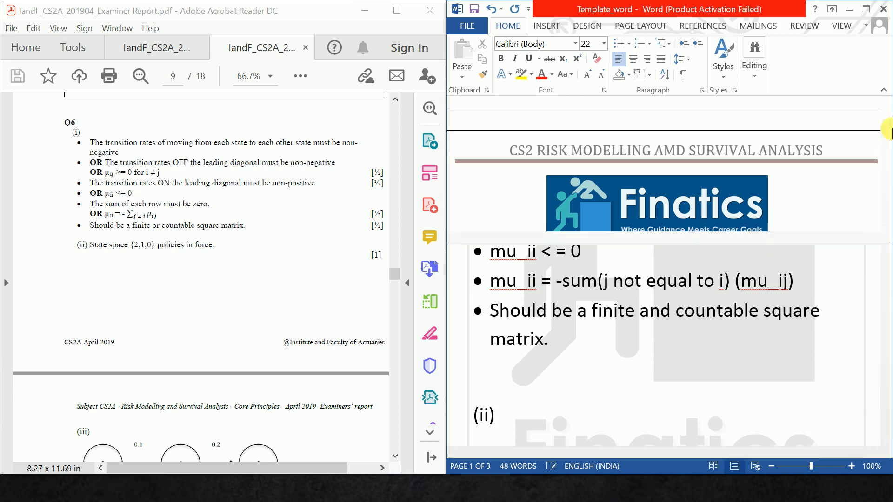
Step: Check question 6(ii) in the exam paper PDF and write "State space = {2,1,0} policies in force" after (ii) in the Word document
left_click(124, 41)
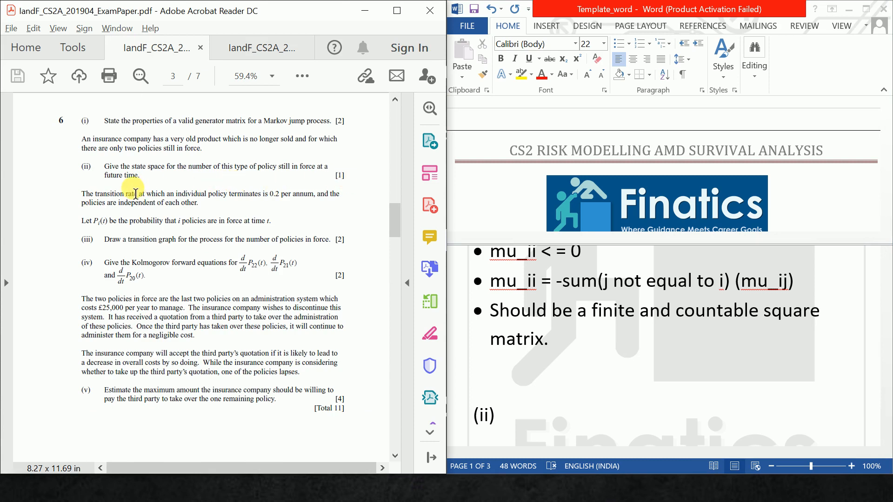
left_click(259, 49)
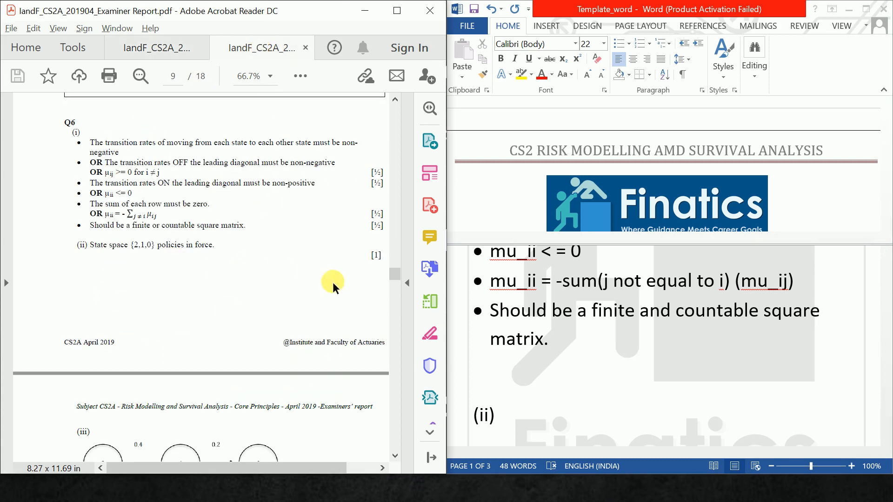
left_click(523, 412)
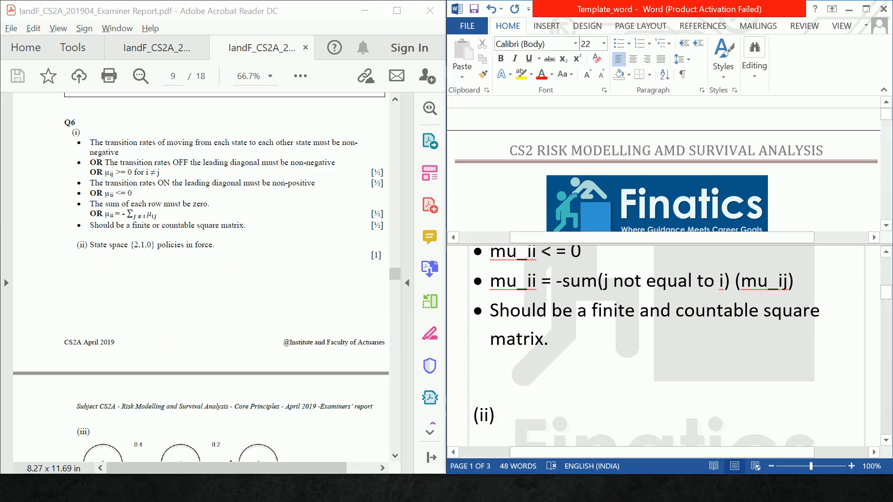
type("State ")
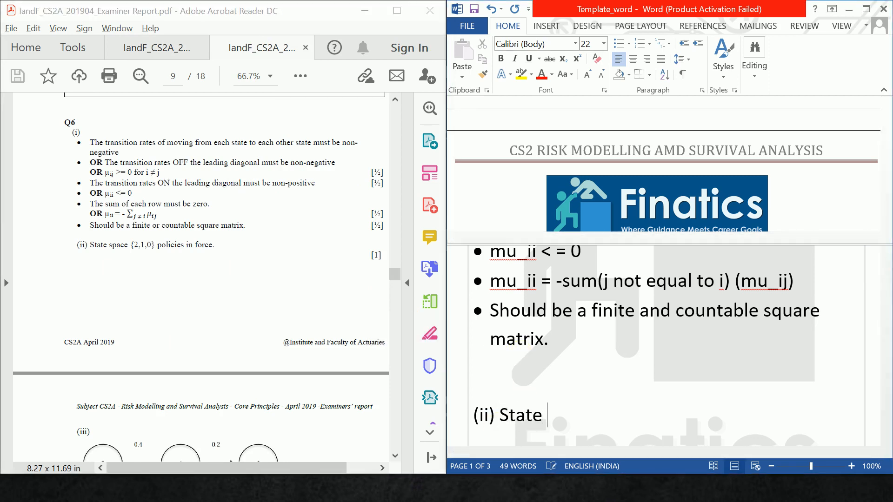
type("space = {2,1,0")
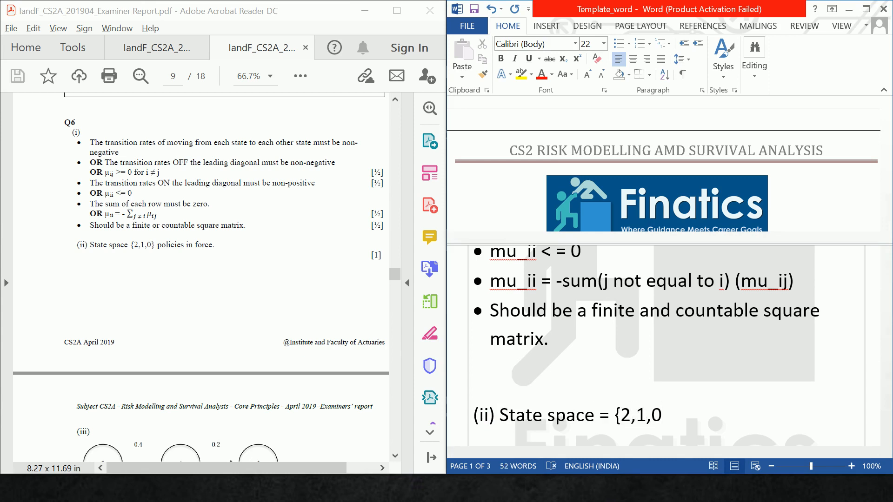
type("} policies in")
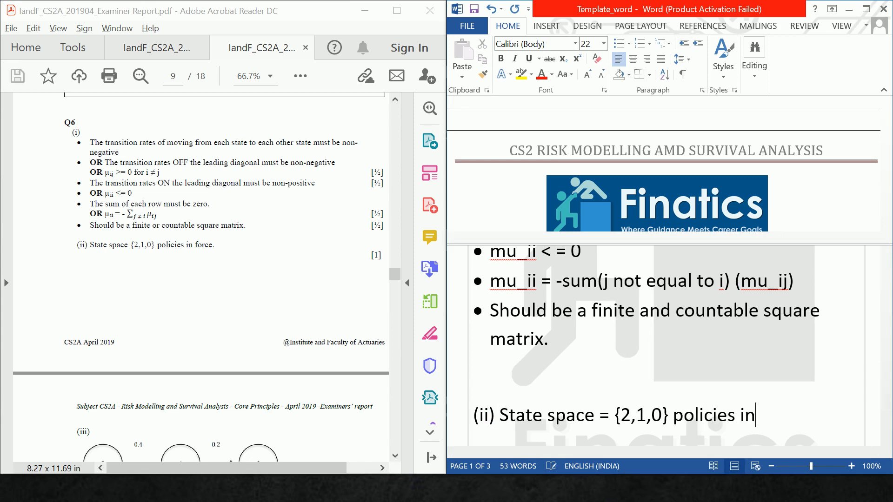
type(" force")
key("Return")
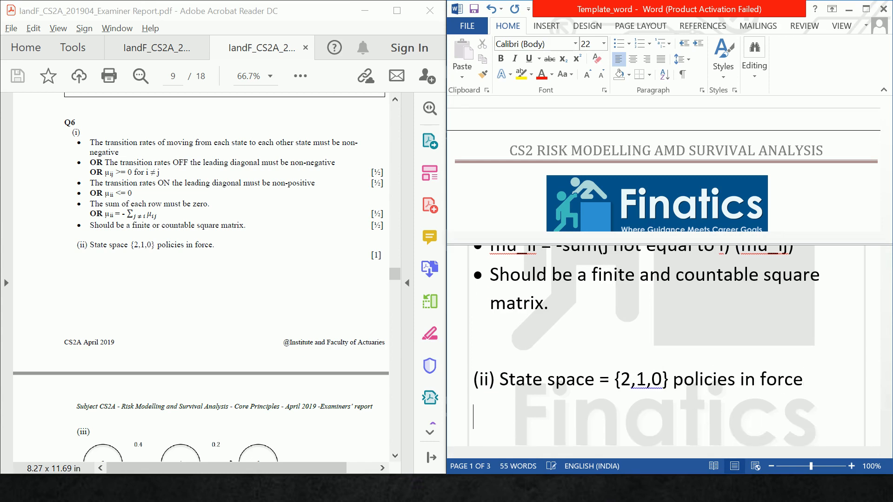
Step: Add a blank line below the (ii) answer in the Word document and read question 6(iii) in the exam paper PDF
key("Return")
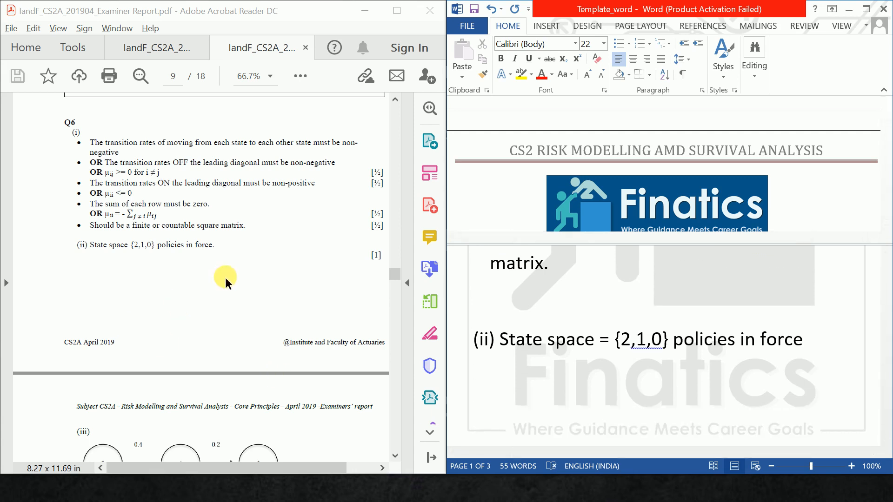
left_click(140, 46)
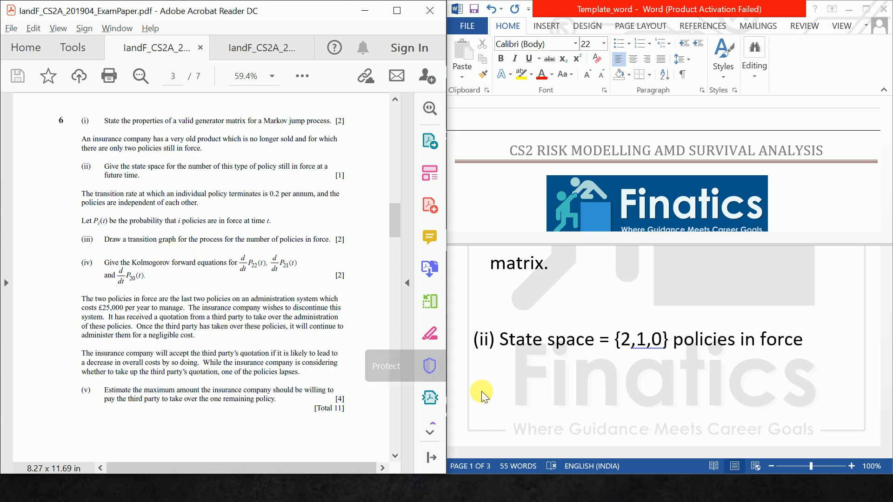
left_click(477, 412)
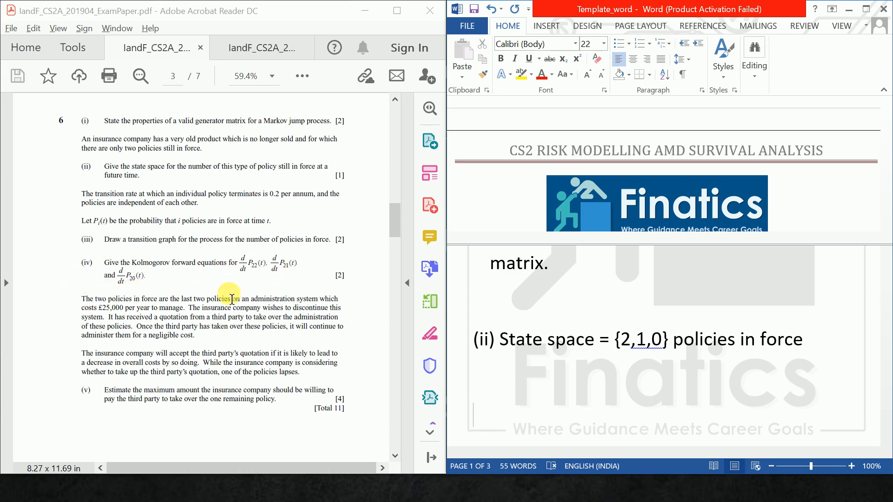
Step: Check the part (iii) transition graph in the examiner's report PDF and return to the blank line below (ii) in the Word document
left_click(240, 52)
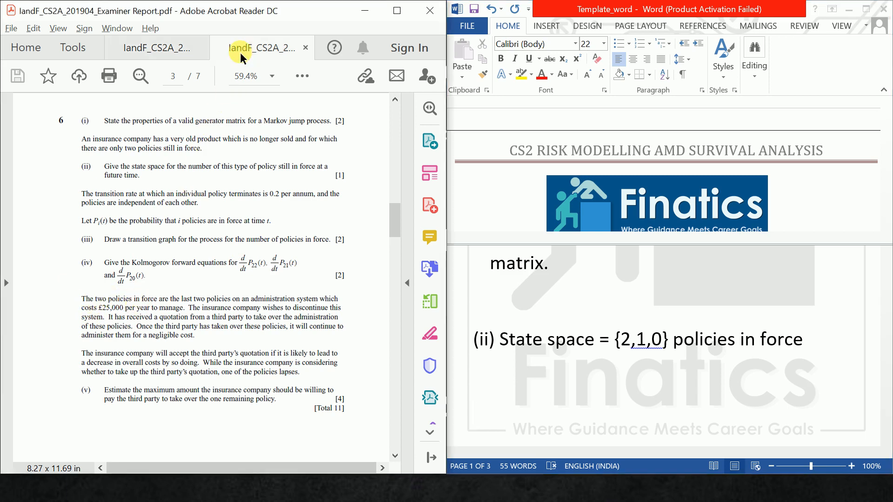
scroll(121, 328, "down", 1)
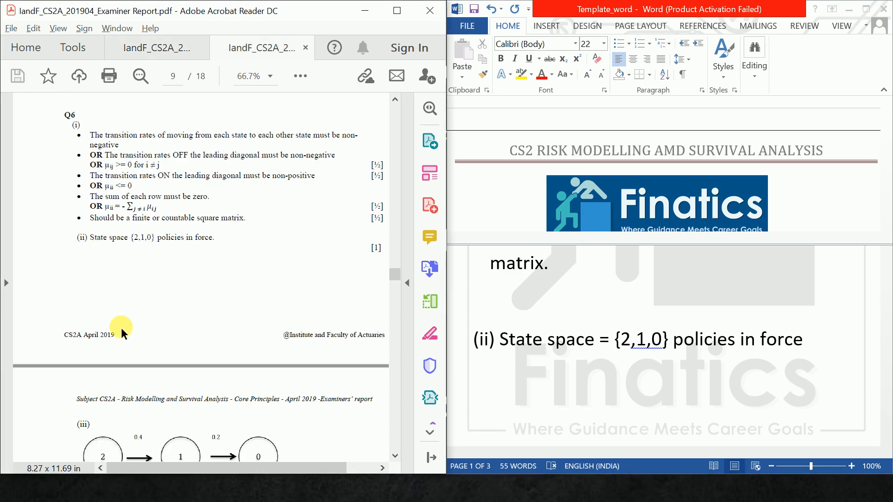
scroll(121, 328, "down", 5)
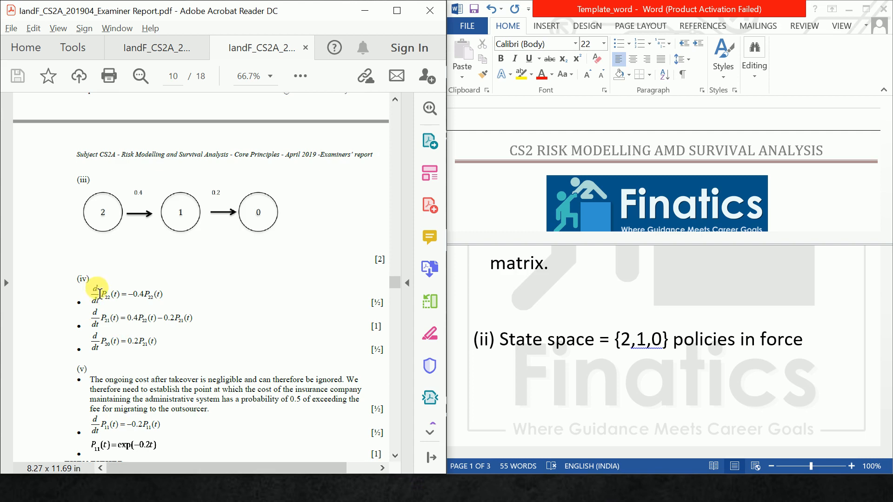
left_click(617, 391)
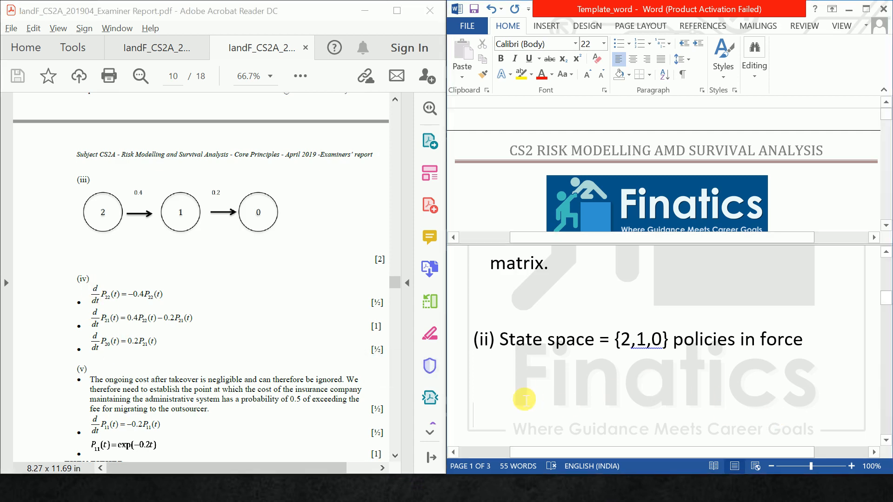